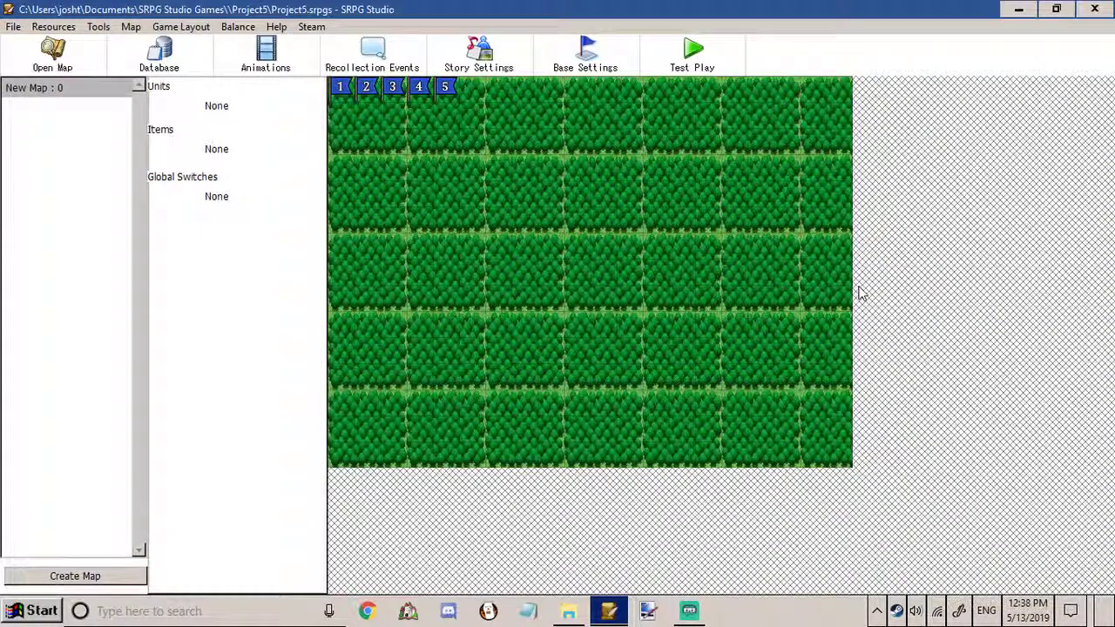
left_click(15, 27)
left_click(45, 7)
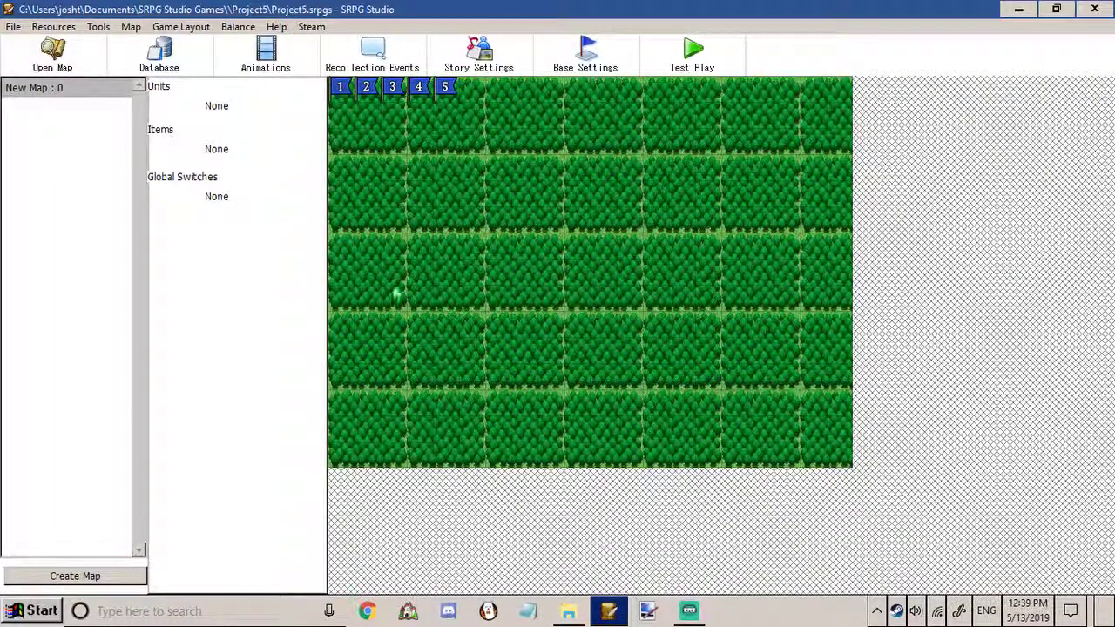
Start a project release with the Graphics, UI, Audio, Fonts, Video and Script archives all enabled.
left_click(13, 26)
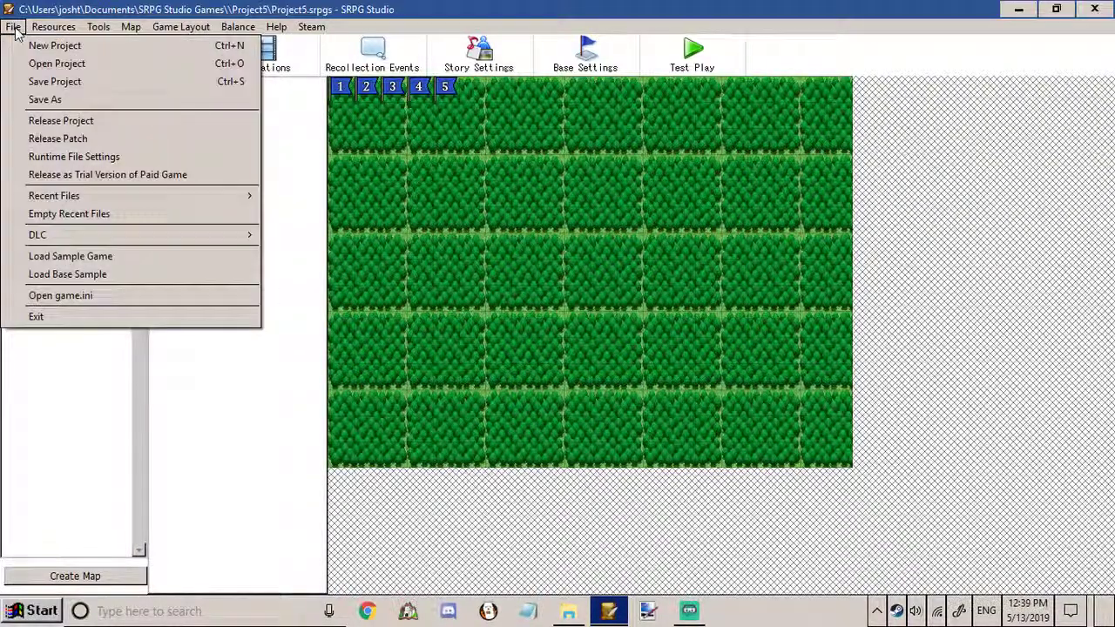
left_click(76, 122)
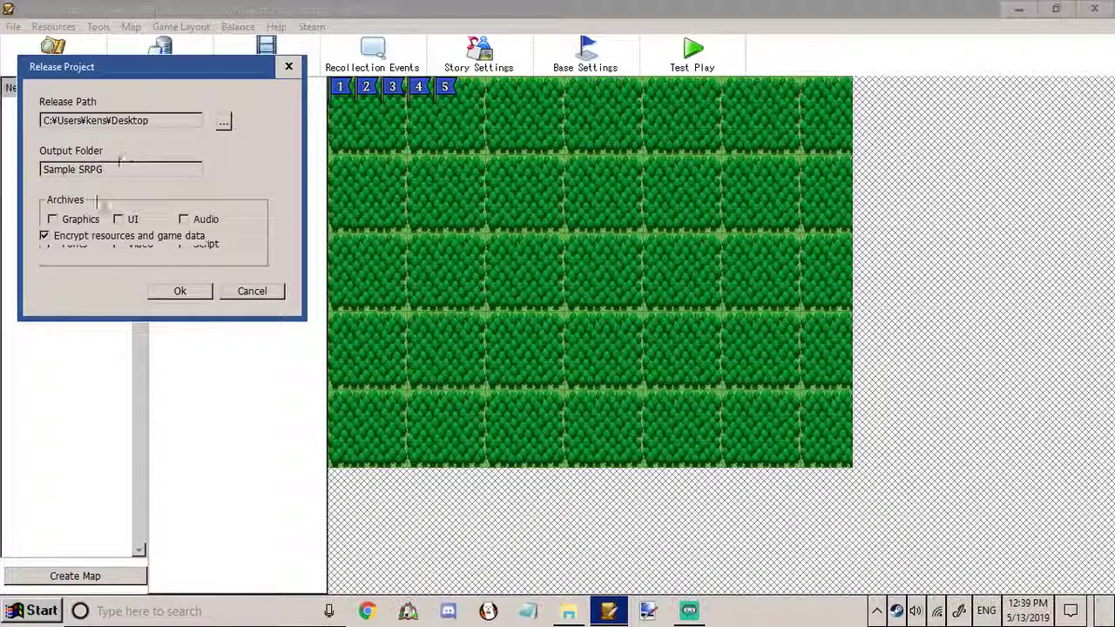
left_click(52, 219)
left_click(117, 218)
left_click(183, 219)
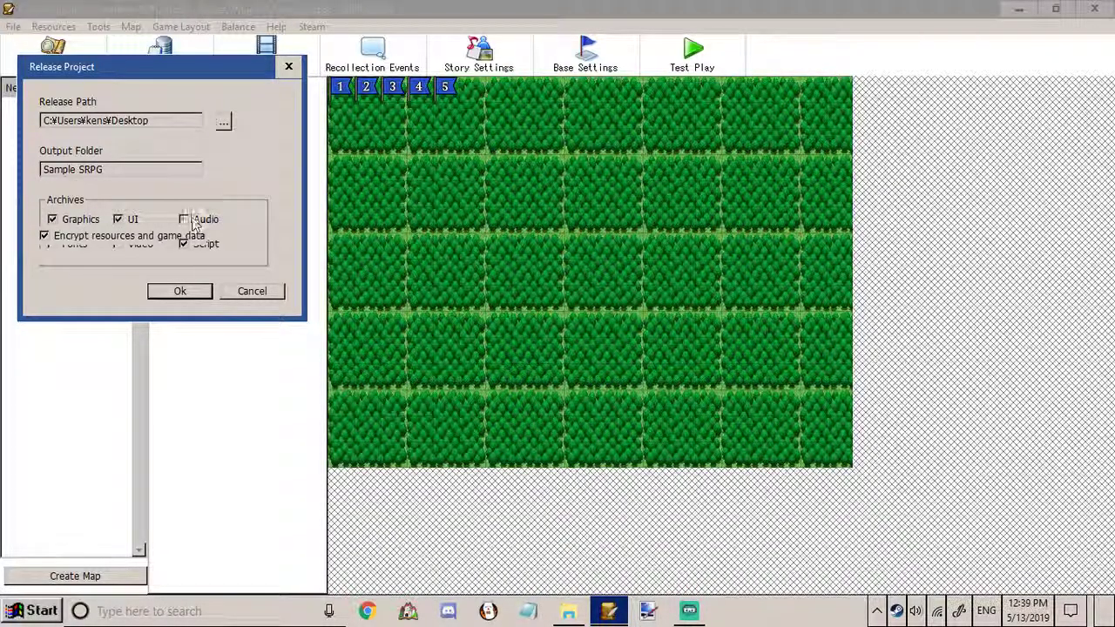
left_click(182, 243)
left_click(118, 243)
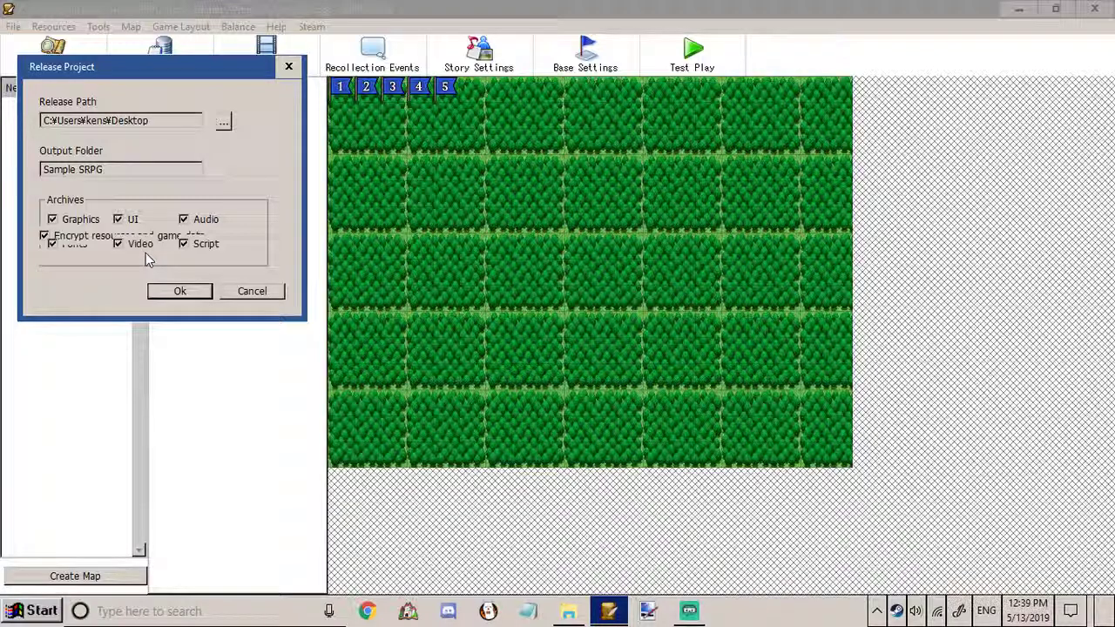
Set the release path to the Finished Game folder in Documents and release the project.
left_click_drag(157, 122, 109, 122)
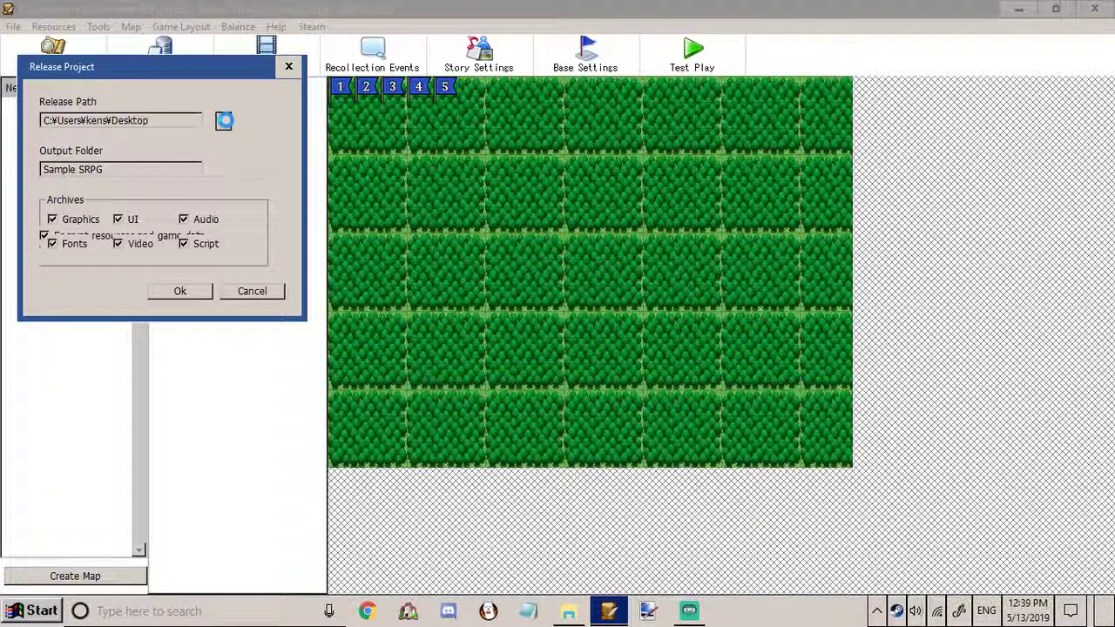
left_click(224, 121)
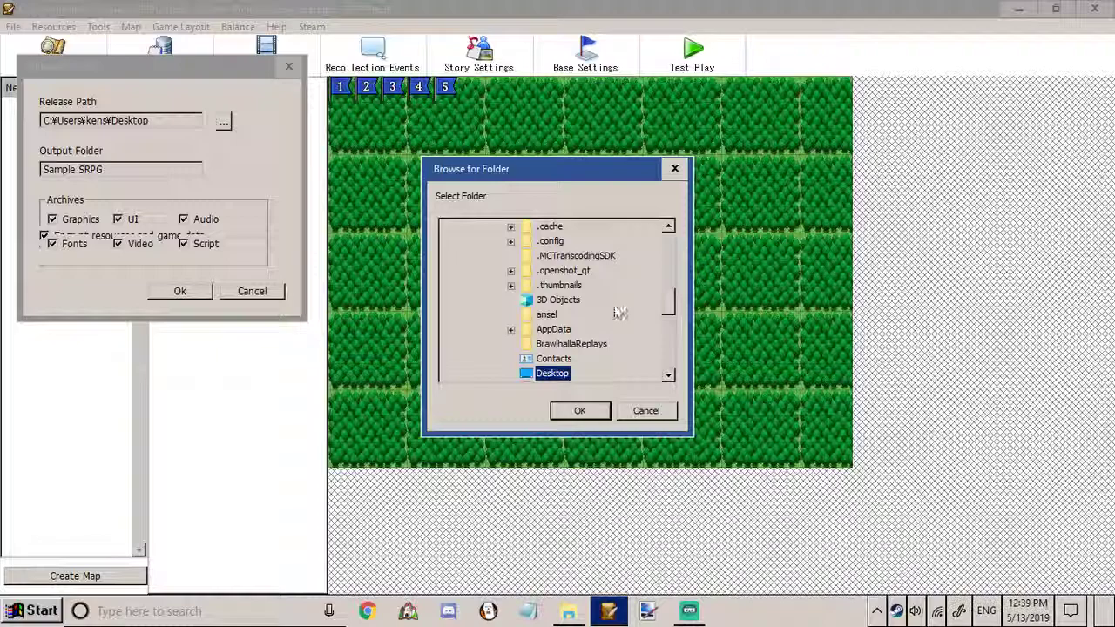
scroll(614, 309, "down", 2)
scroll(614, 304, "up", 5)
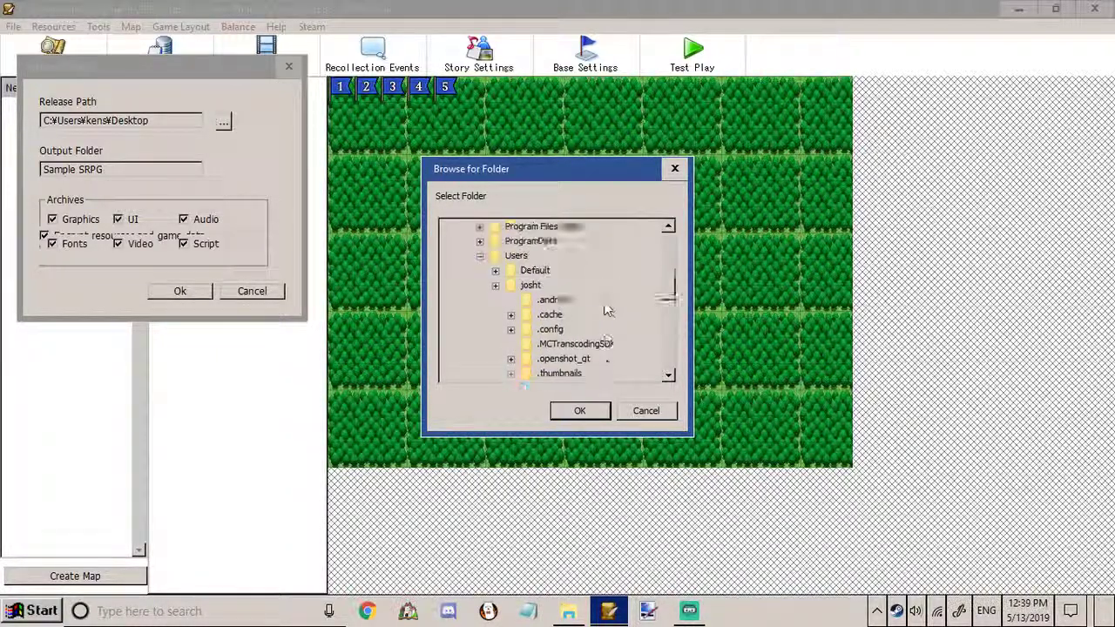
scroll(552, 256, "up", 2)
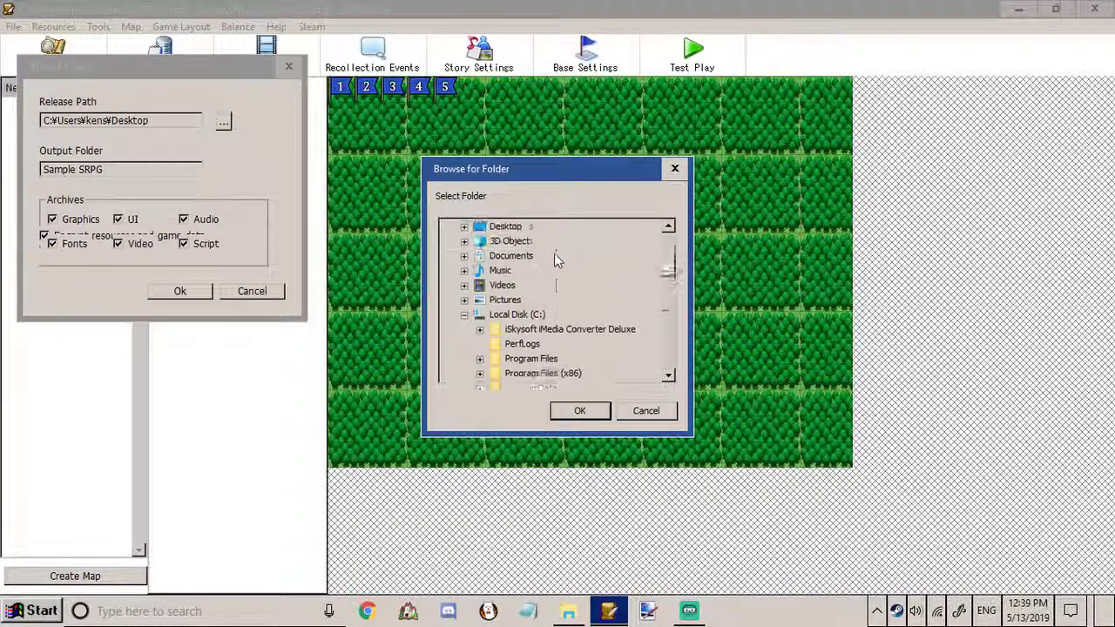
scroll(526, 285, "down", 1)
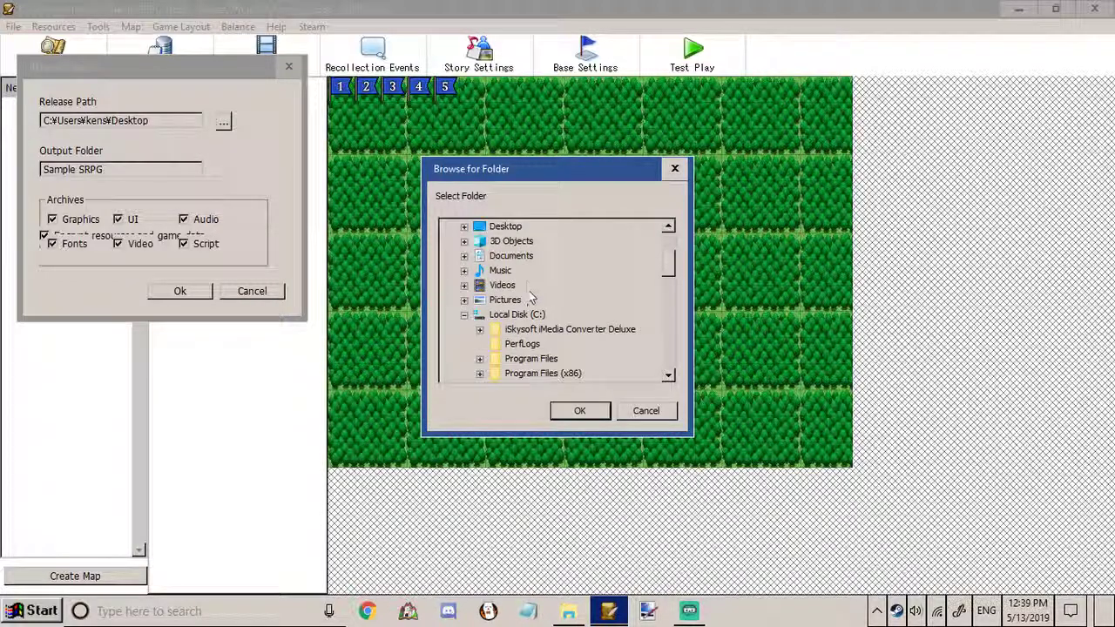
left_click(463, 256)
scroll(532, 297, "down", 8)
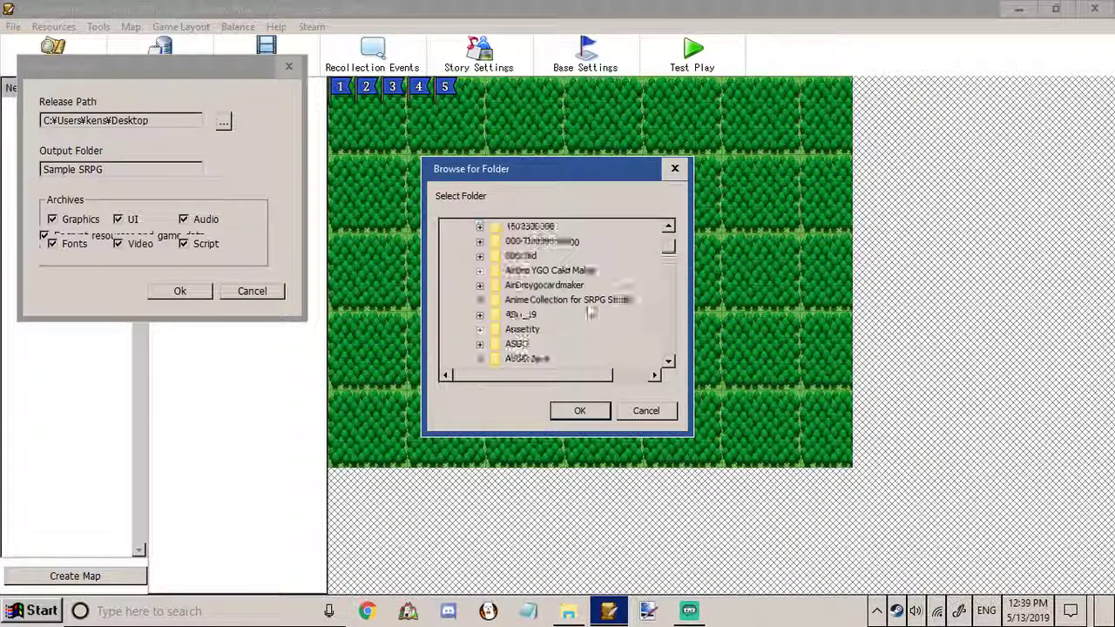
scroll(583, 325, "down", 1)
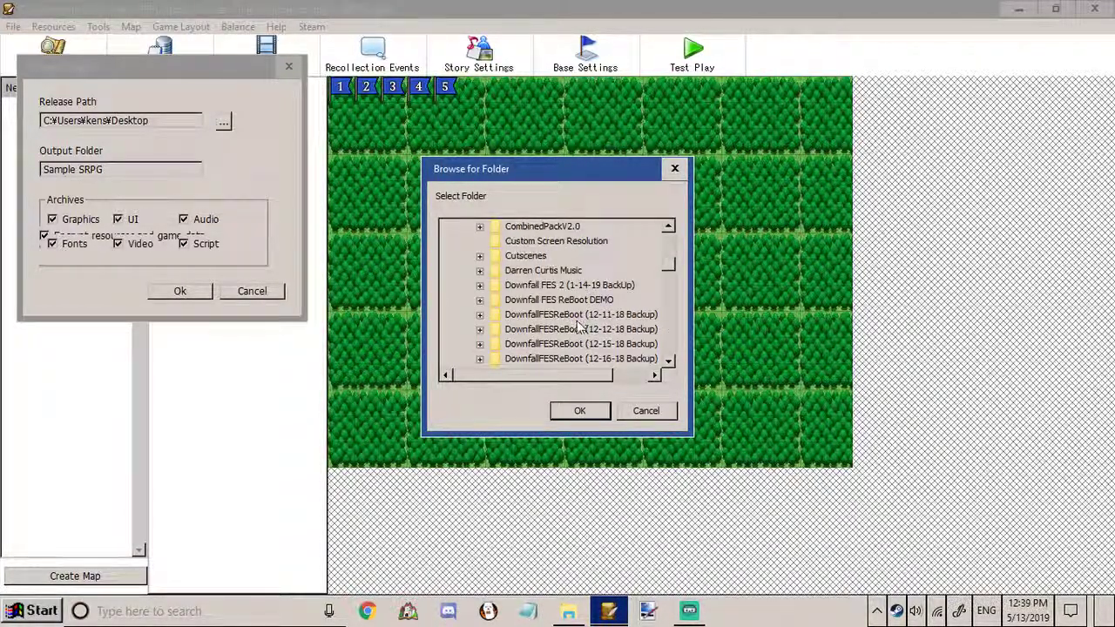
scroll(584, 325, "up", 1)
scroll(557, 324, "down", 5)
left_click(531, 315)
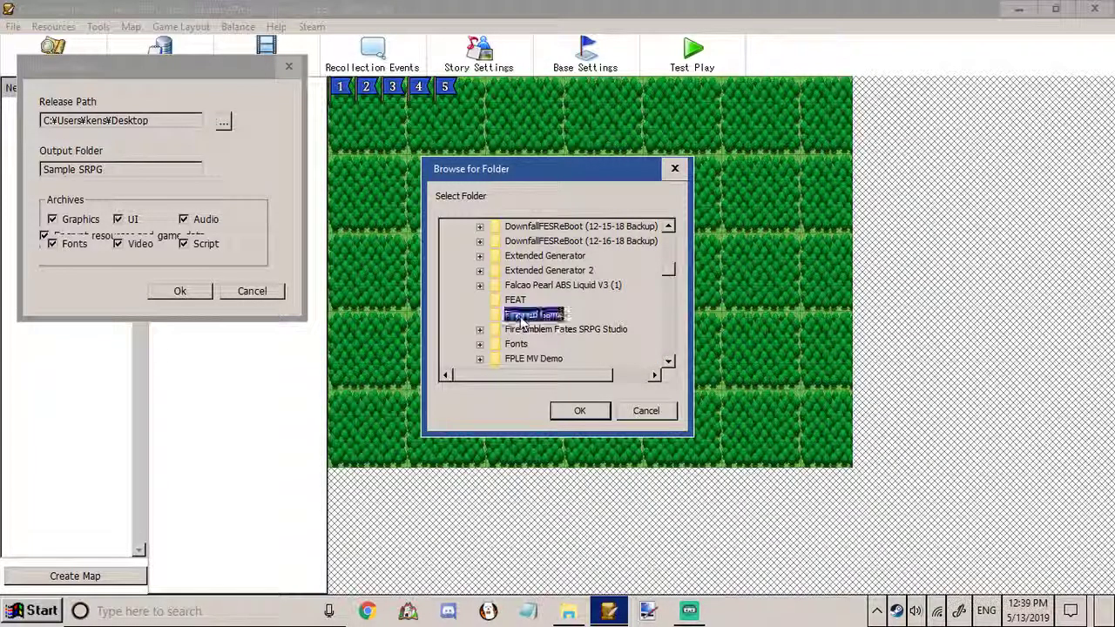
left_click(575, 410)
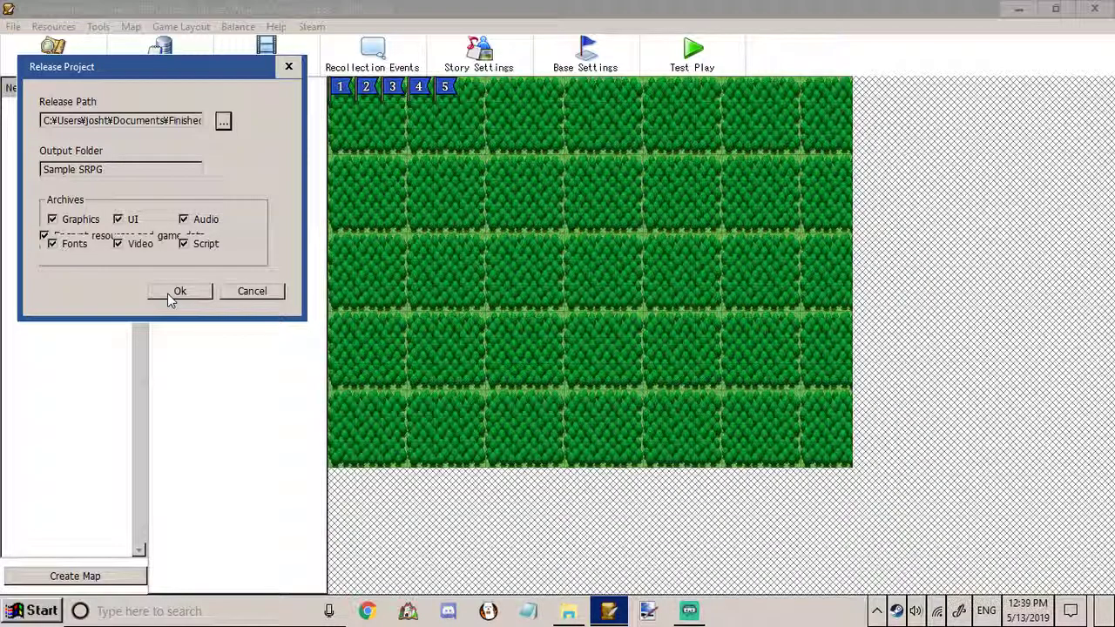
left_click(171, 296)
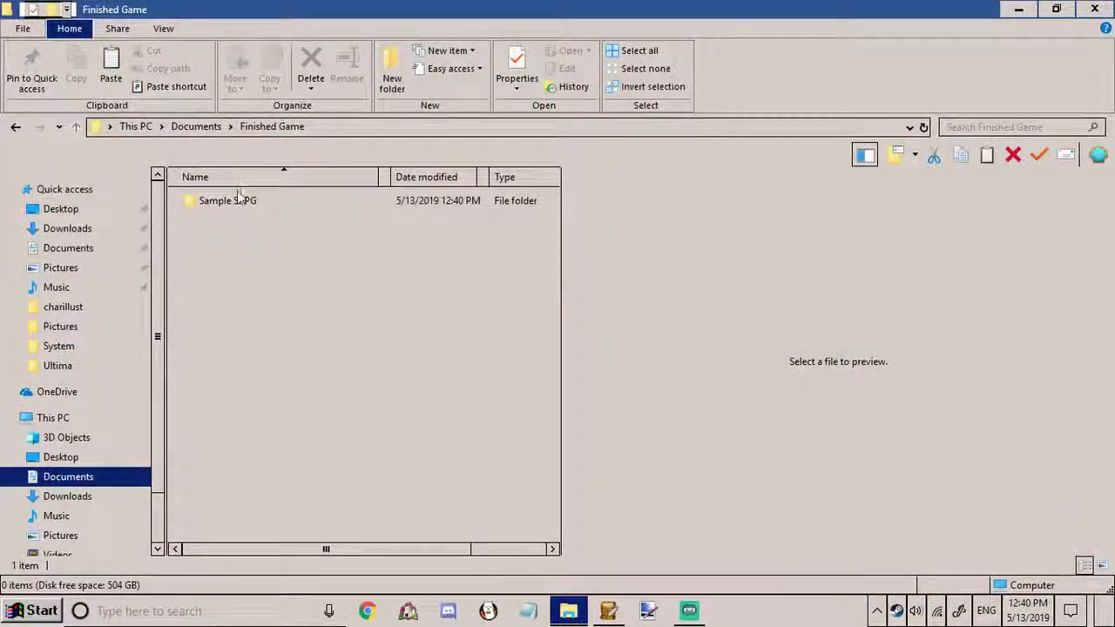
Open the released Sample SRPG folder and create a new folder named Save in it.
left_click(239, 200)
double_click(240, 200)
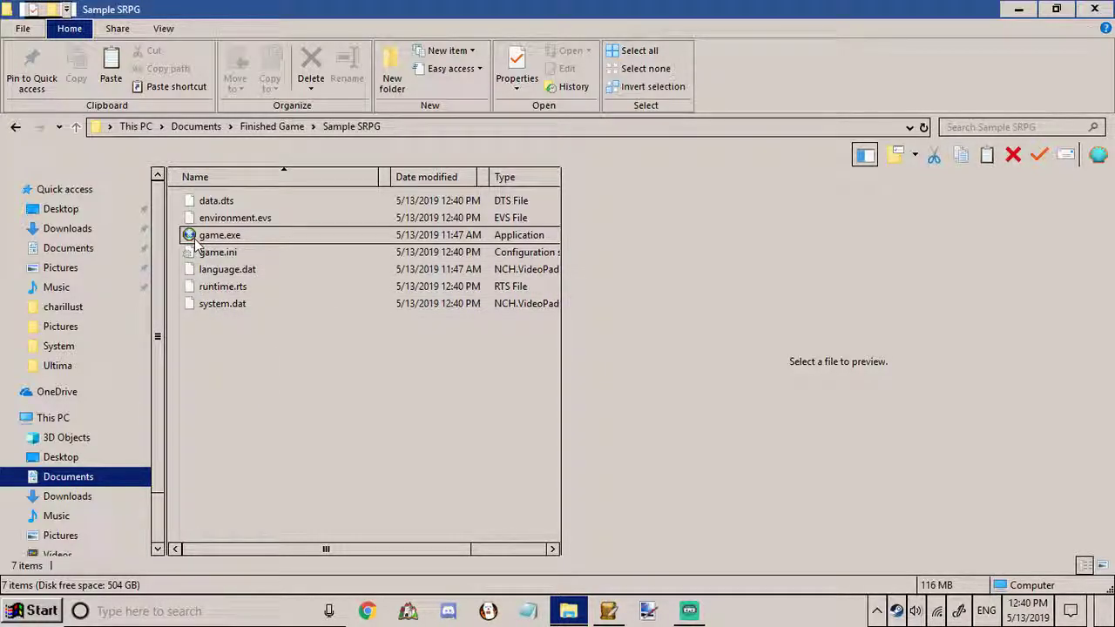
mouse_move(196, 247)
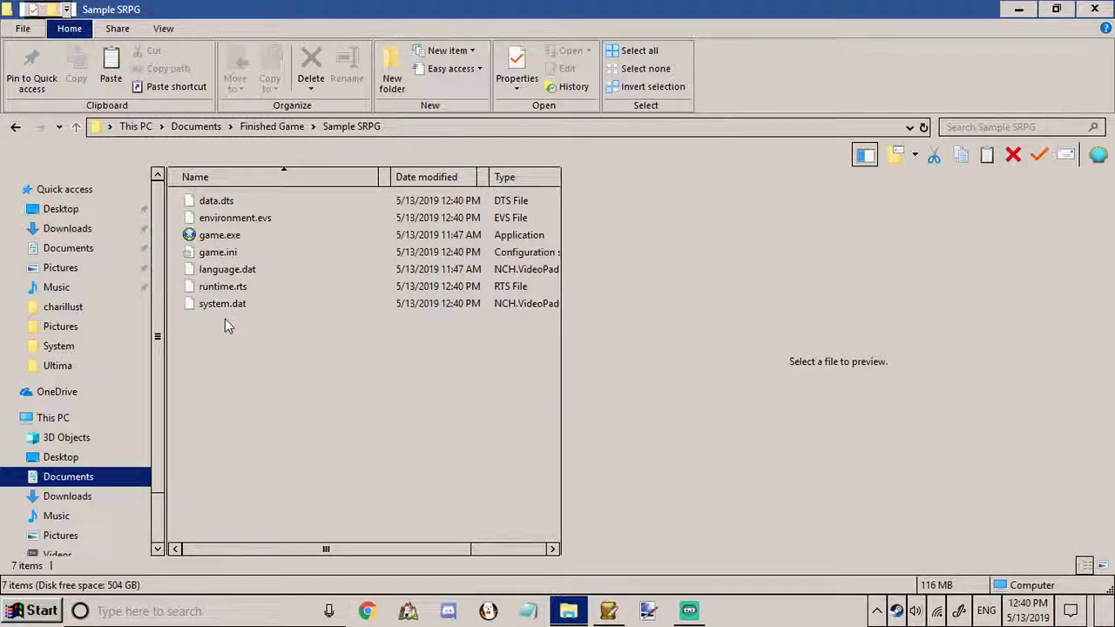
right_click(225, 314)
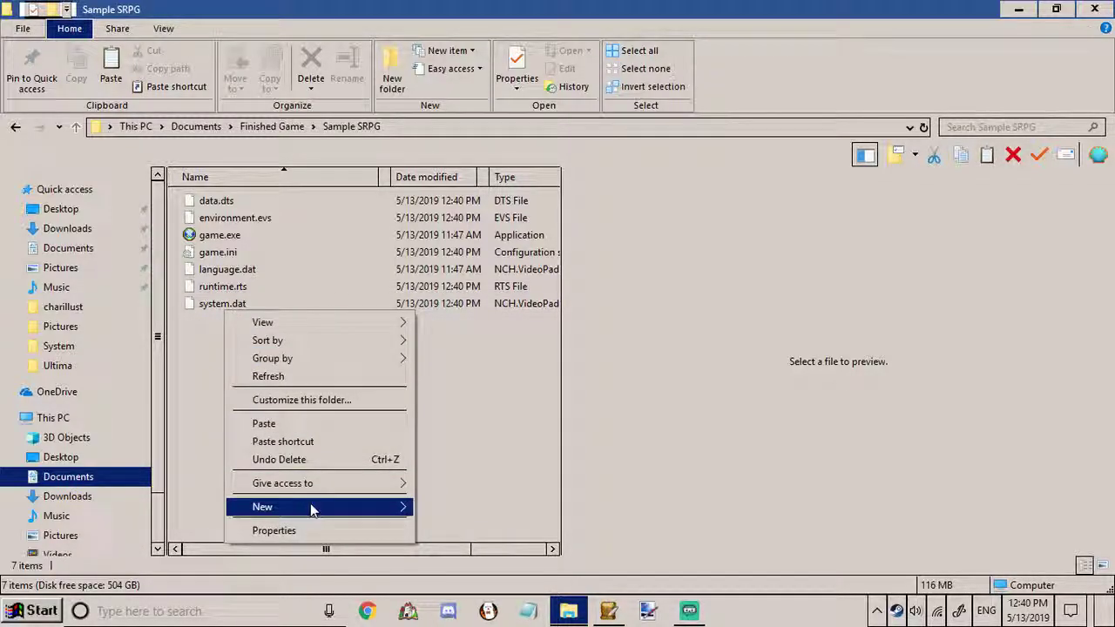
mouse_move(311, 508)
left_click(495, 319)
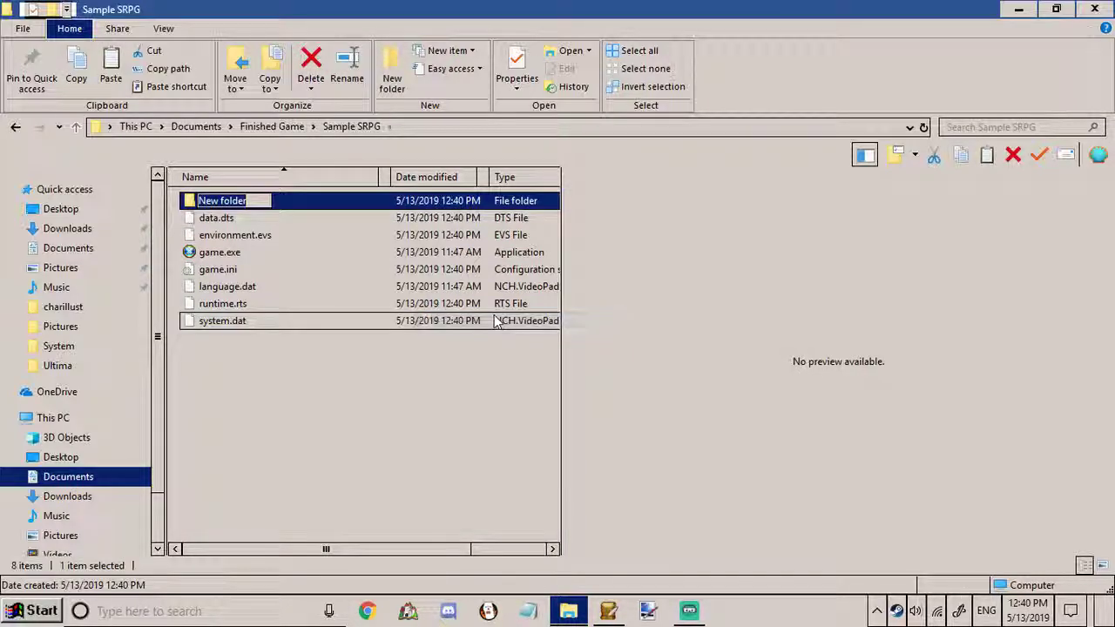
type("Save")
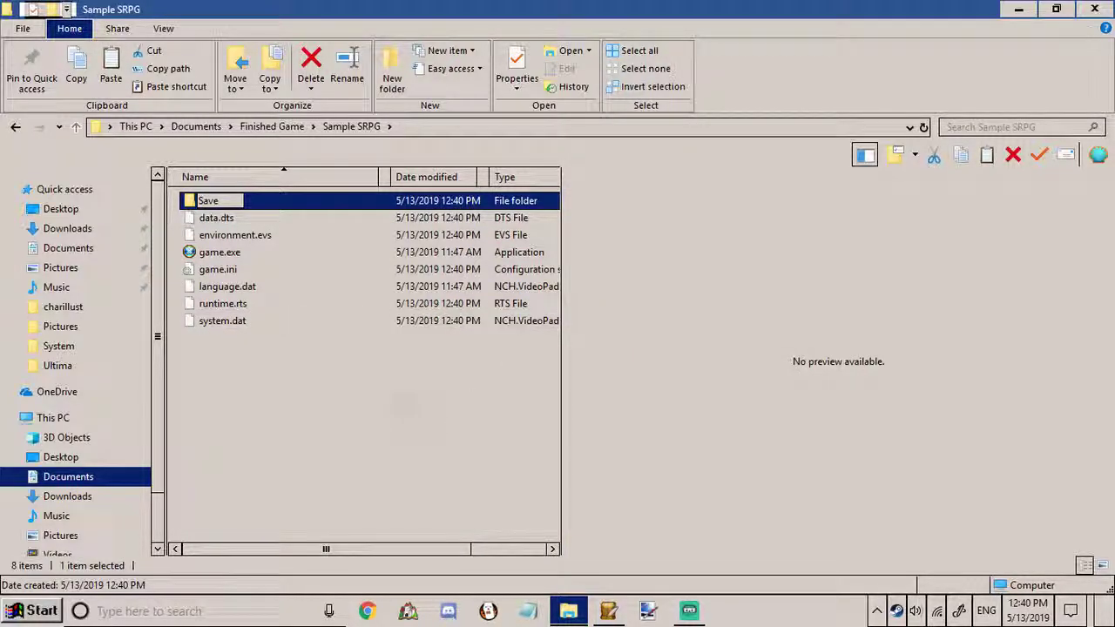
left_click(401, 400)
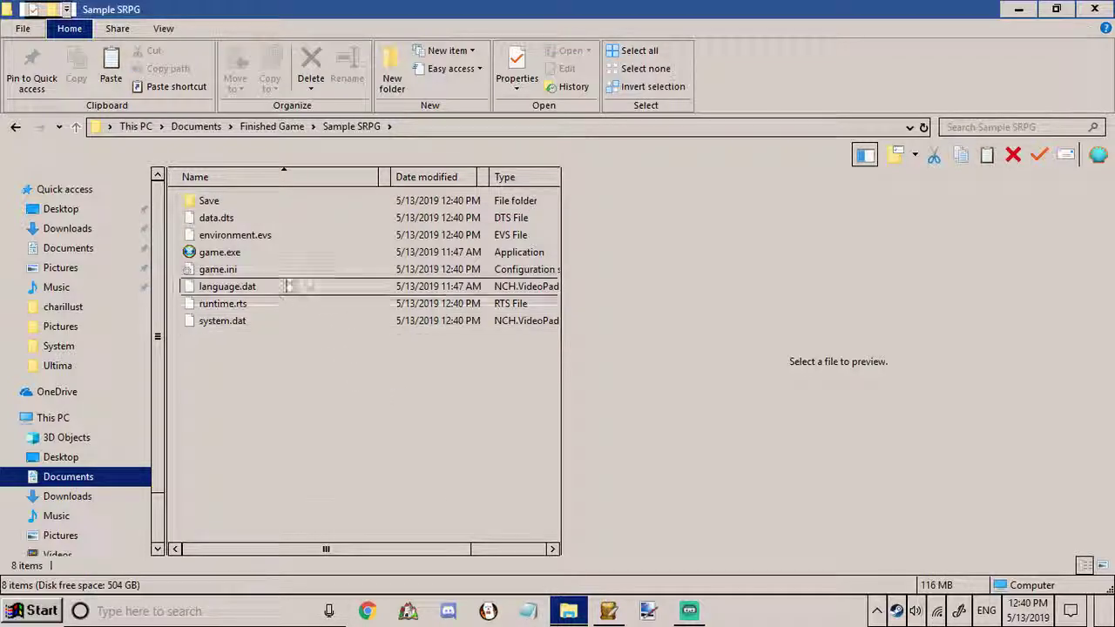
Launch the released game.exe and start a new game.
left_click(235, 254)
double_click(236, 258)
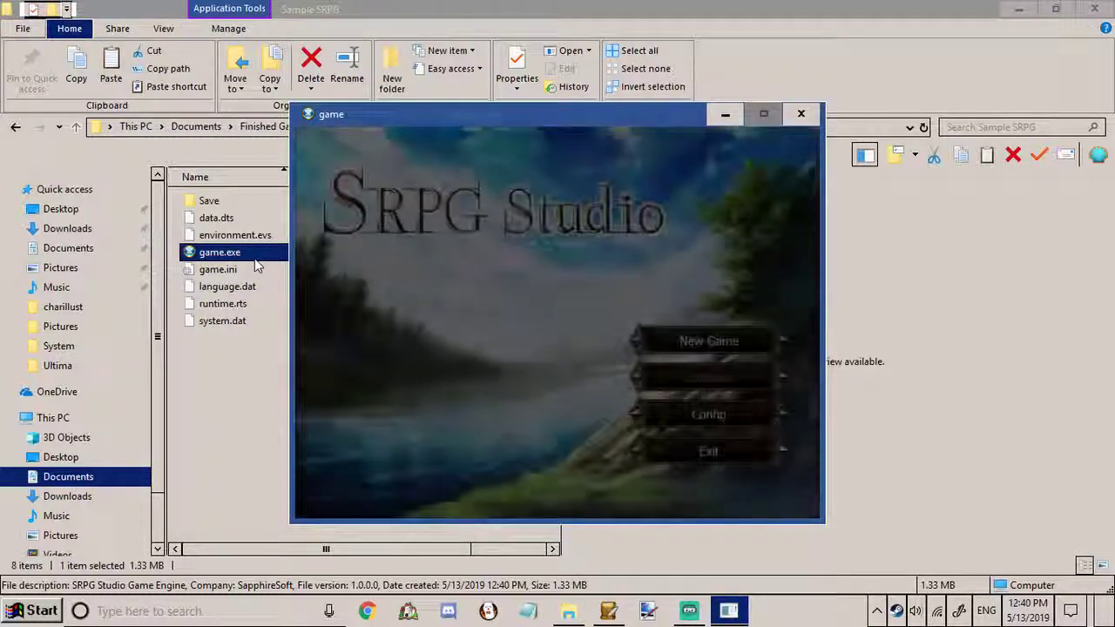
key("Return")
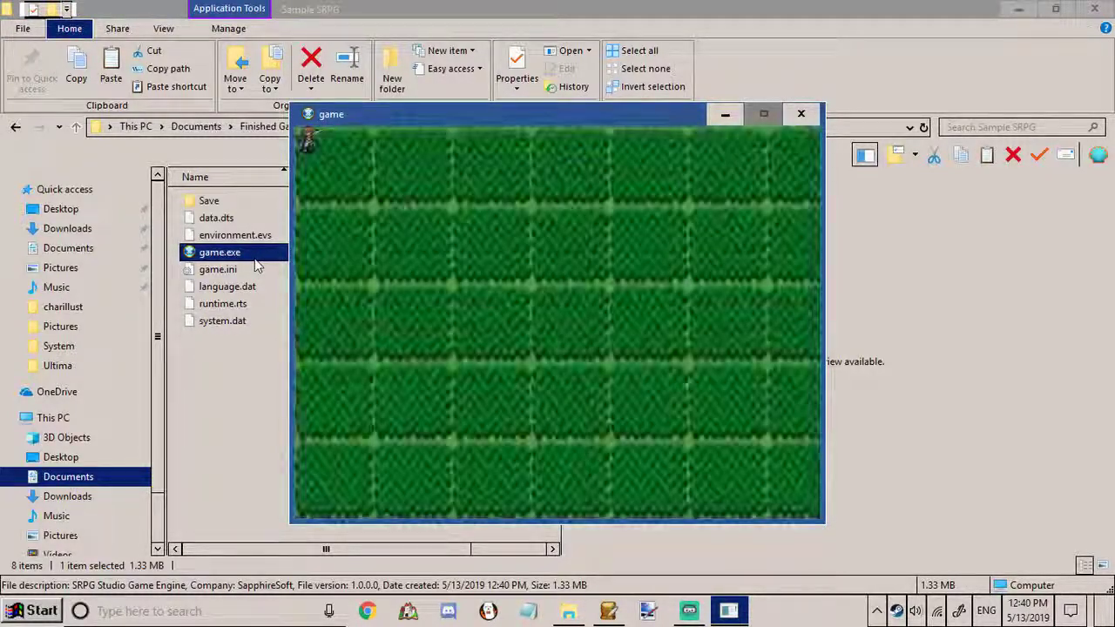
Save the running game to file slot 1, return to the map and close the game window.
key("Up")
key("Return")
key("Return")
key("Return")
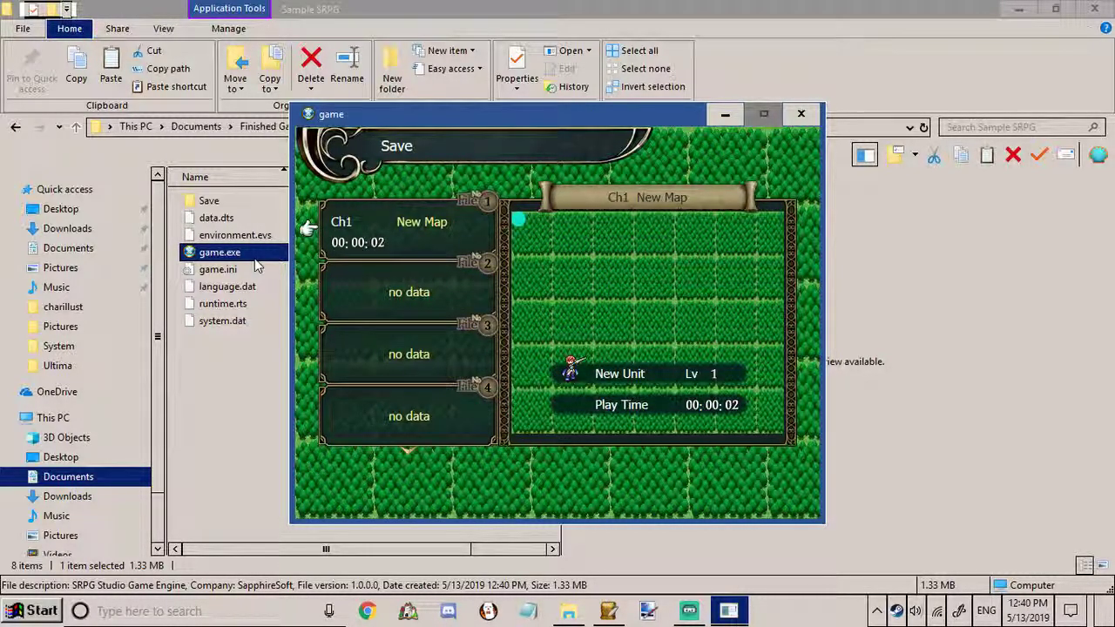
key("Escape")
key("Escape")
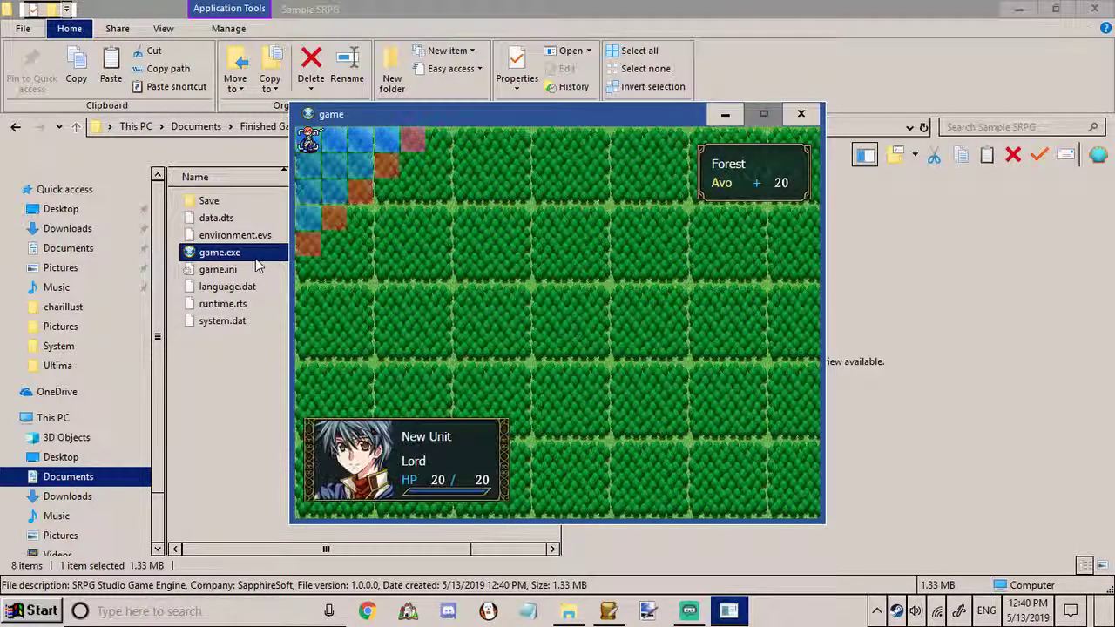
left_click(800, 114)
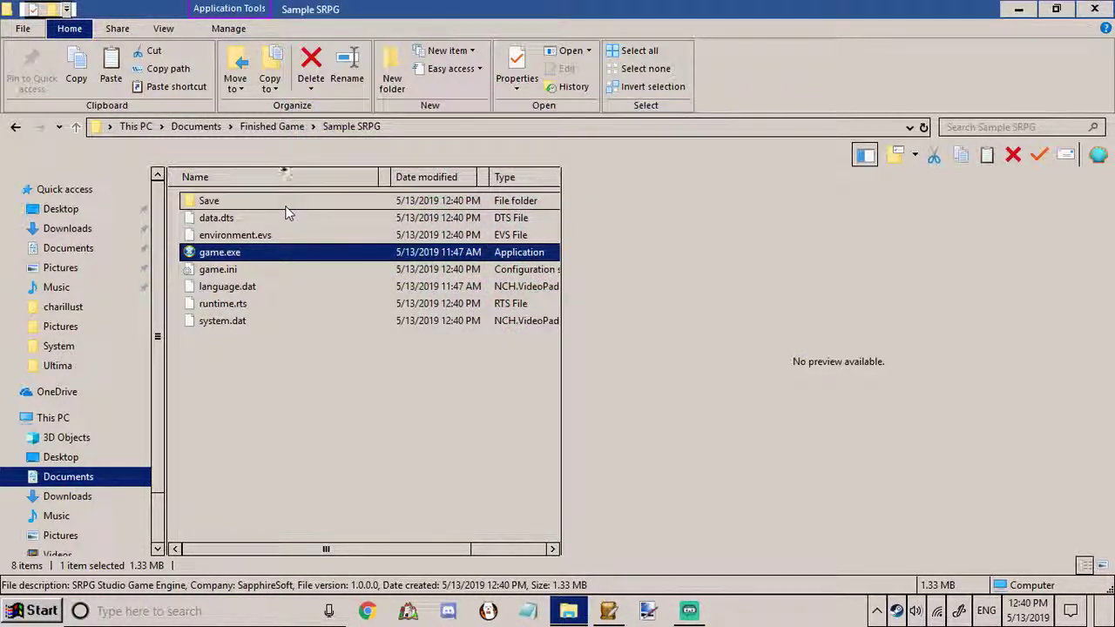
Delete save01.sav from the Save folder and return to the Sample SRPG folder.
double_click(286, 214)
left_click(264, 206)
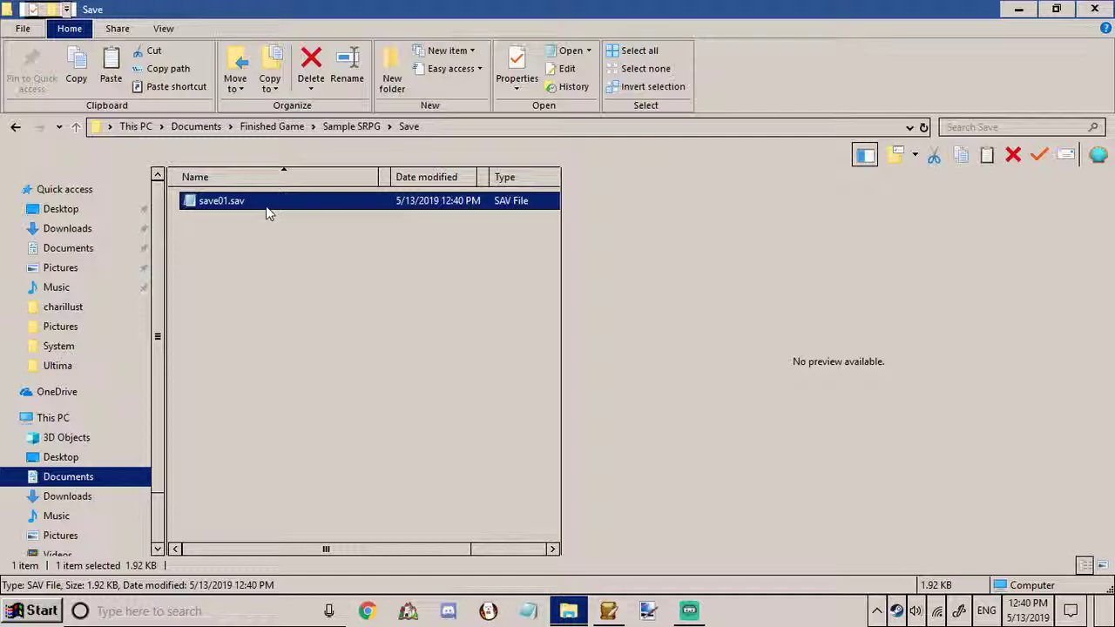
key("Delete")
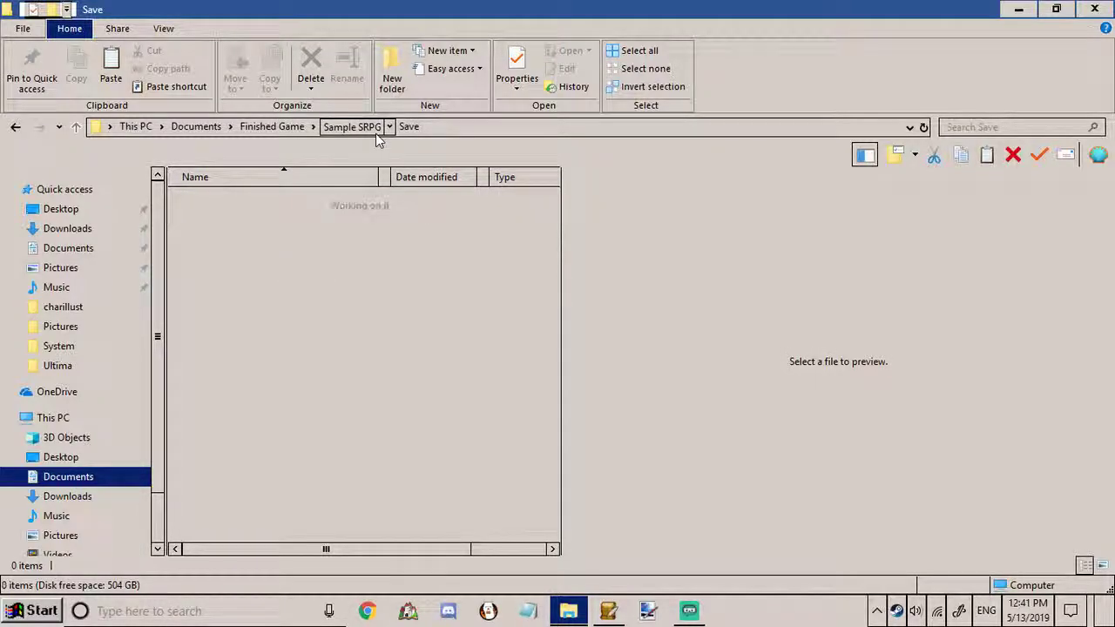
left_click(375, 131)
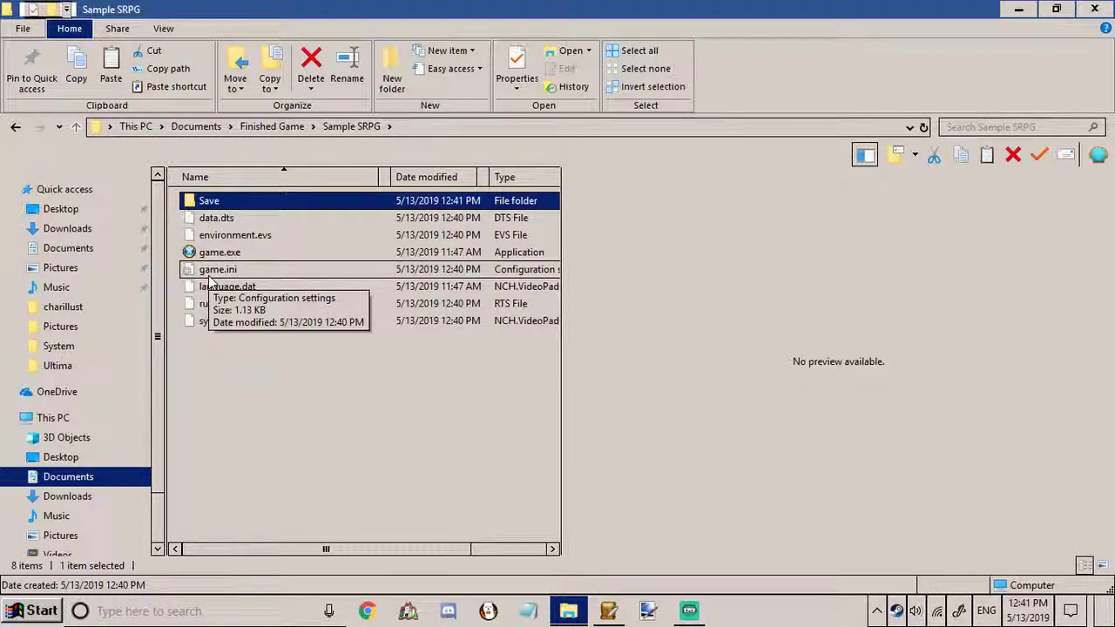
Open game.ini in Notepad and examine its settings and keyboard bindings, highlighting the EXIT line.
double_click(213, 270)
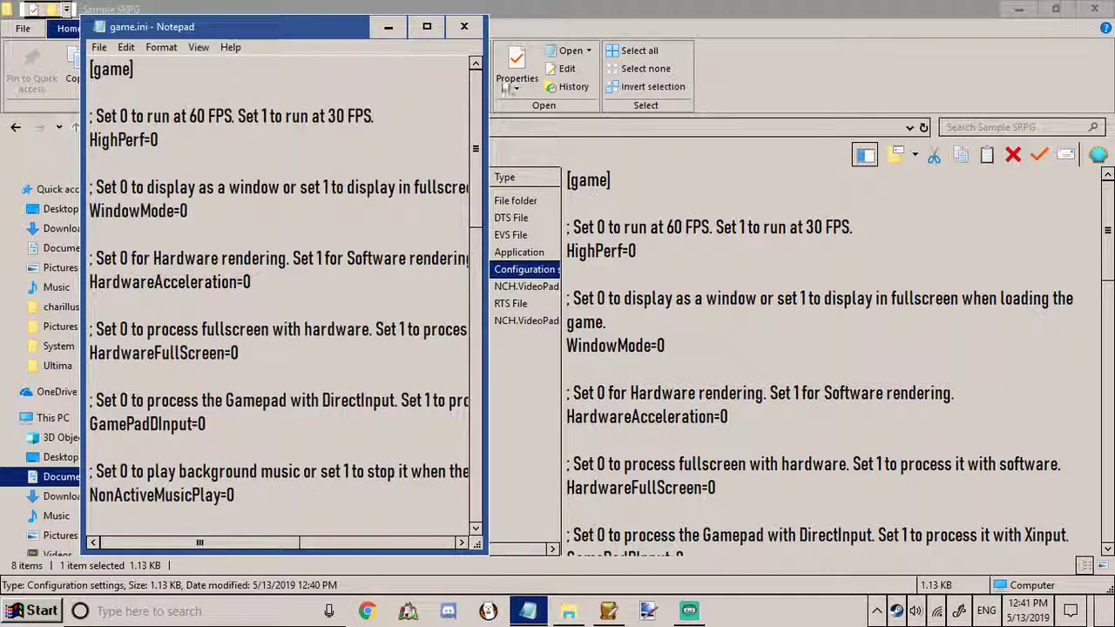
left_click(427, 26)
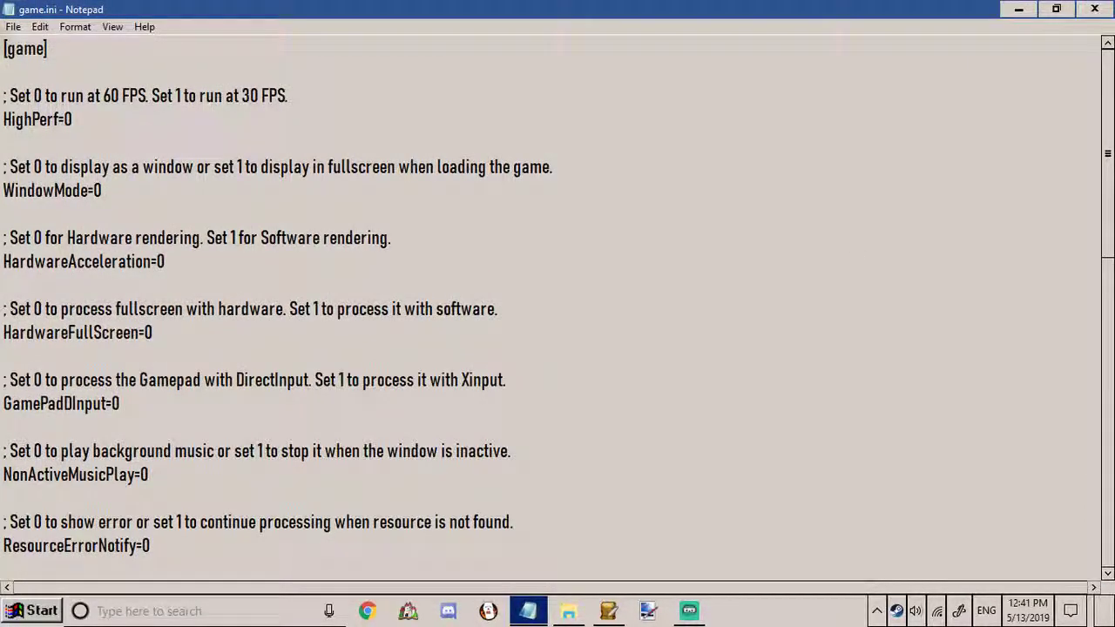
scroll(1091, 512, "down", 11)
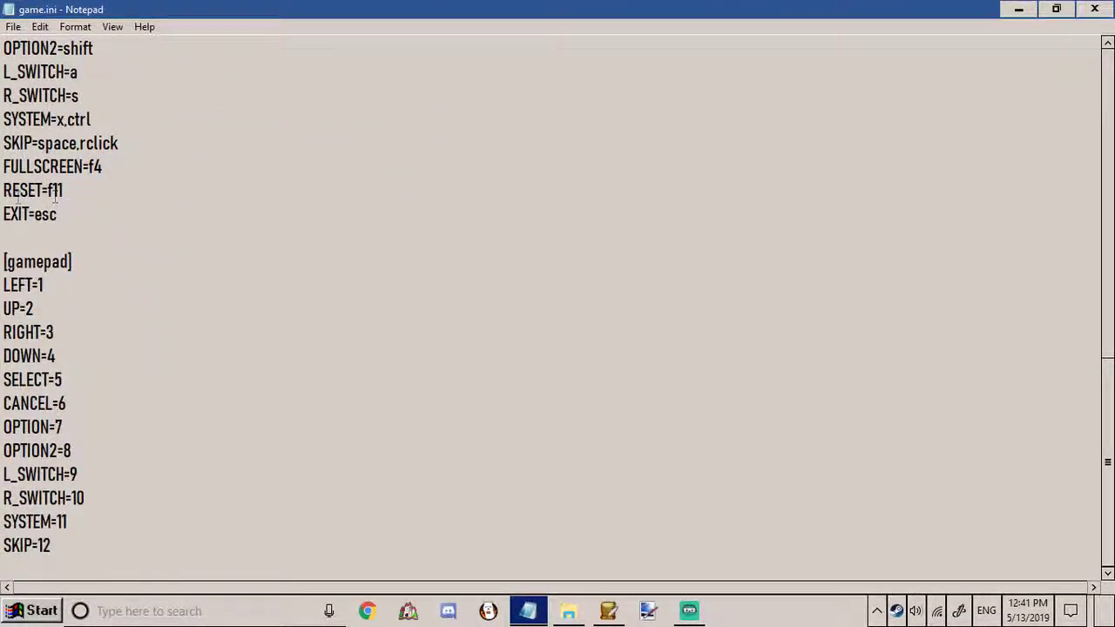
scroll(54, 199, "up", 4)
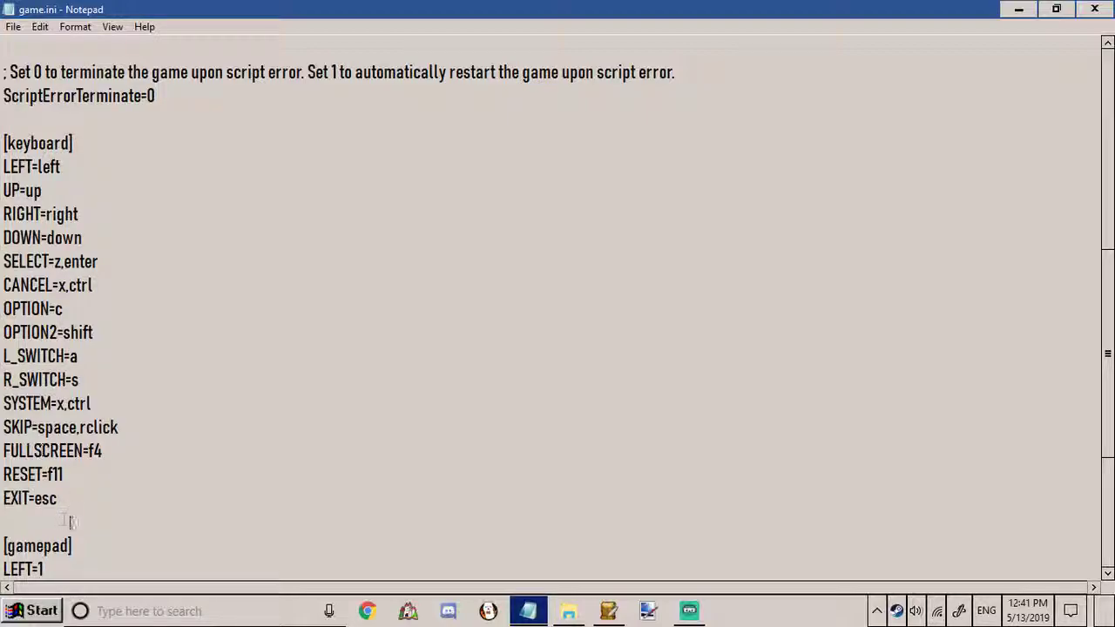
scroll(72, 522, "up", 1)
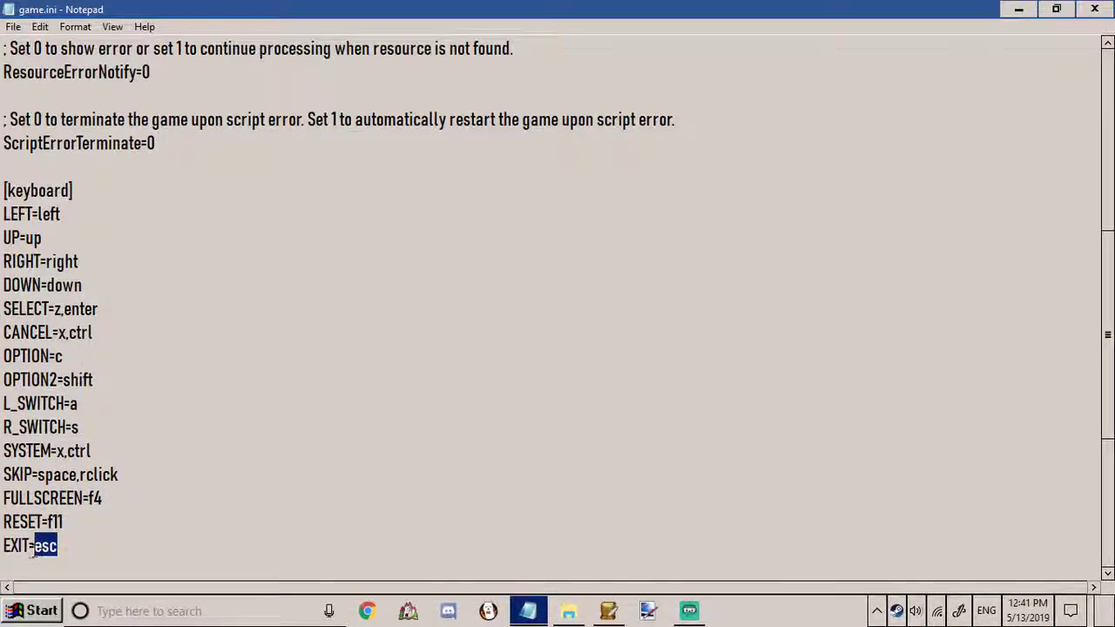
left_click_drag(58, 546, 5, 551)
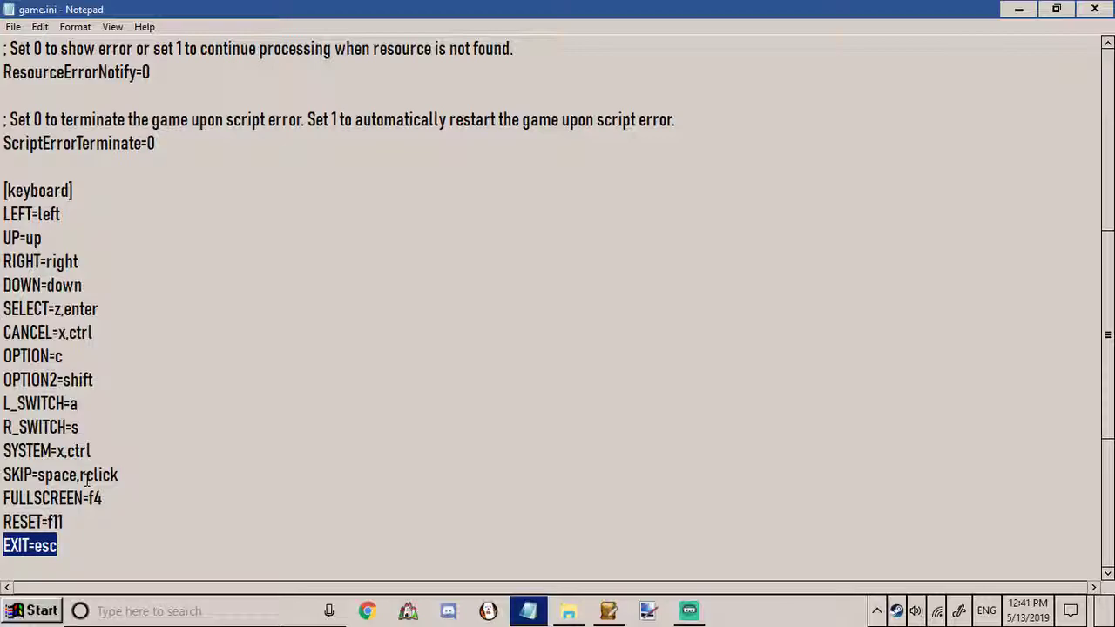
Delete the EXIT=esc line from the [keyboard] section of game.ini and save the file.
key("BackSpace")
key("BackSpace")
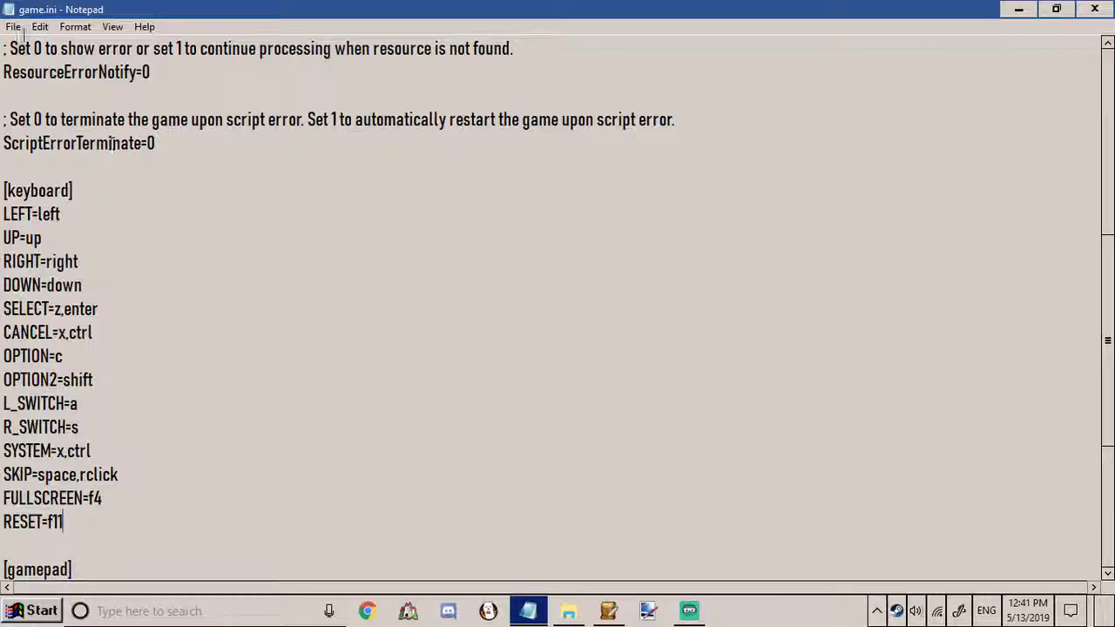
left_click(14, 27)
left_click(38, 80)
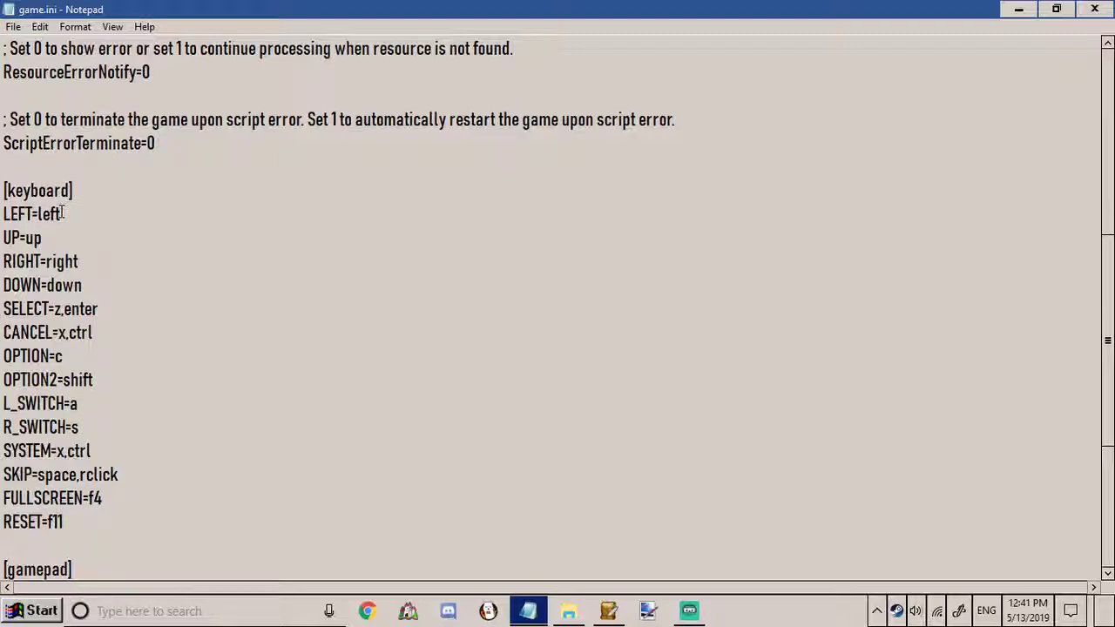
Set the SYSTEM keyboard binding to b,ctrl, then save game.ini and close it.
double_click(59, 356)
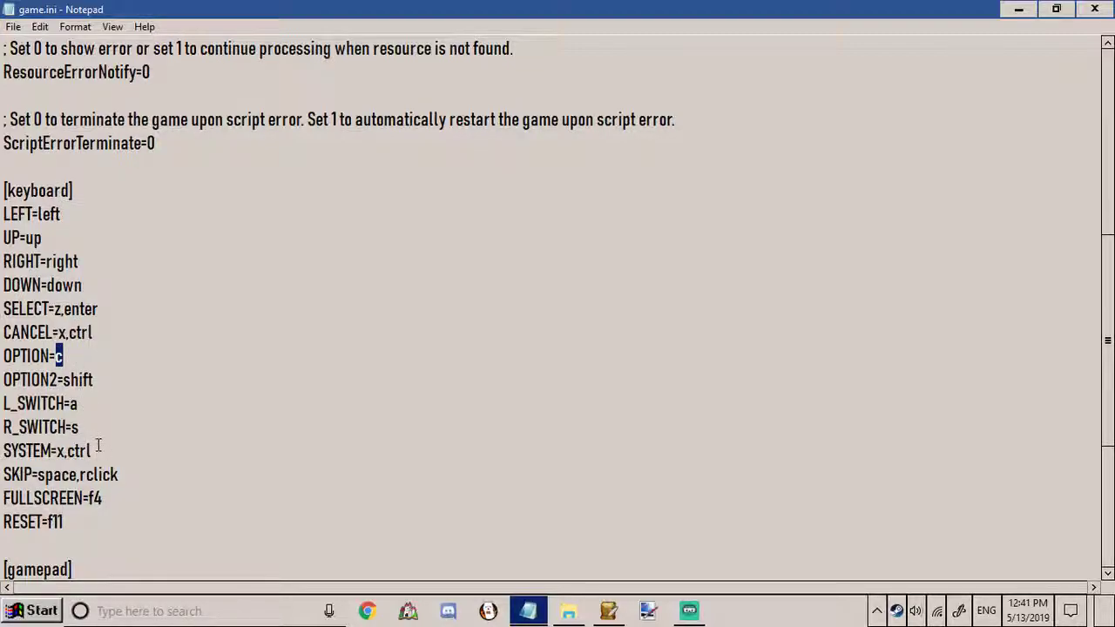
double_click(61, 451)
type("b")
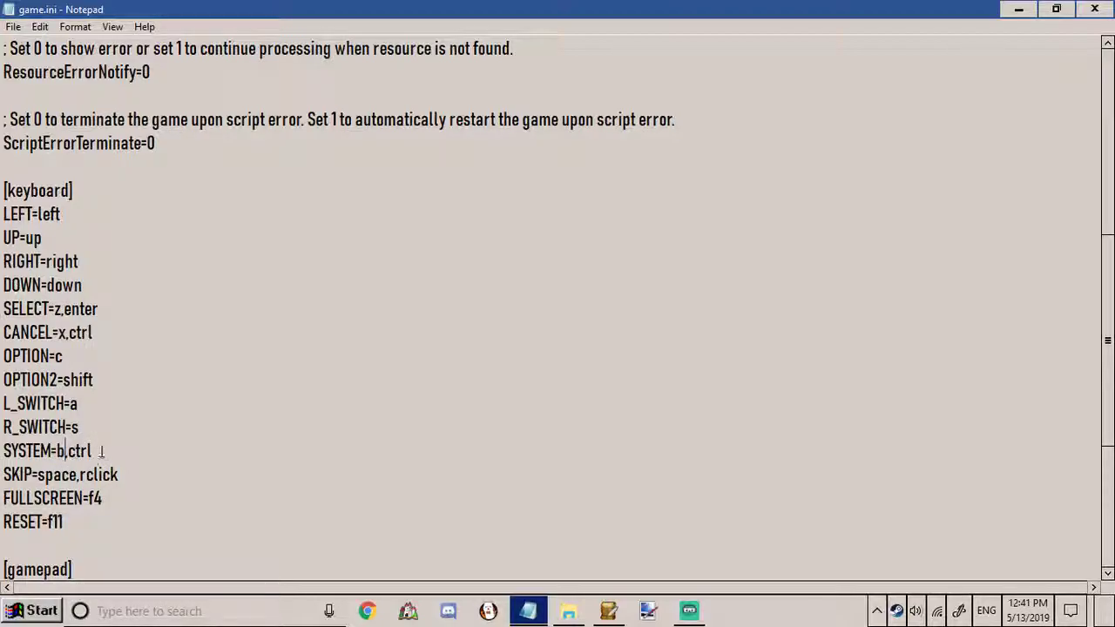
left_click(13, 26)
left_click(38, 82)
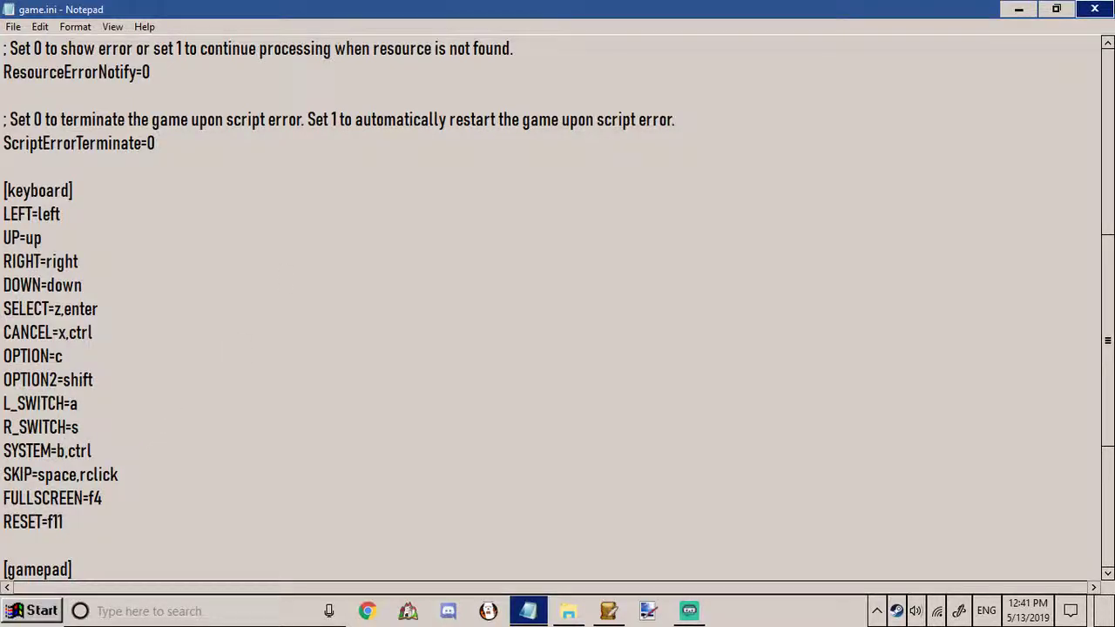
left_click(1094, 8)
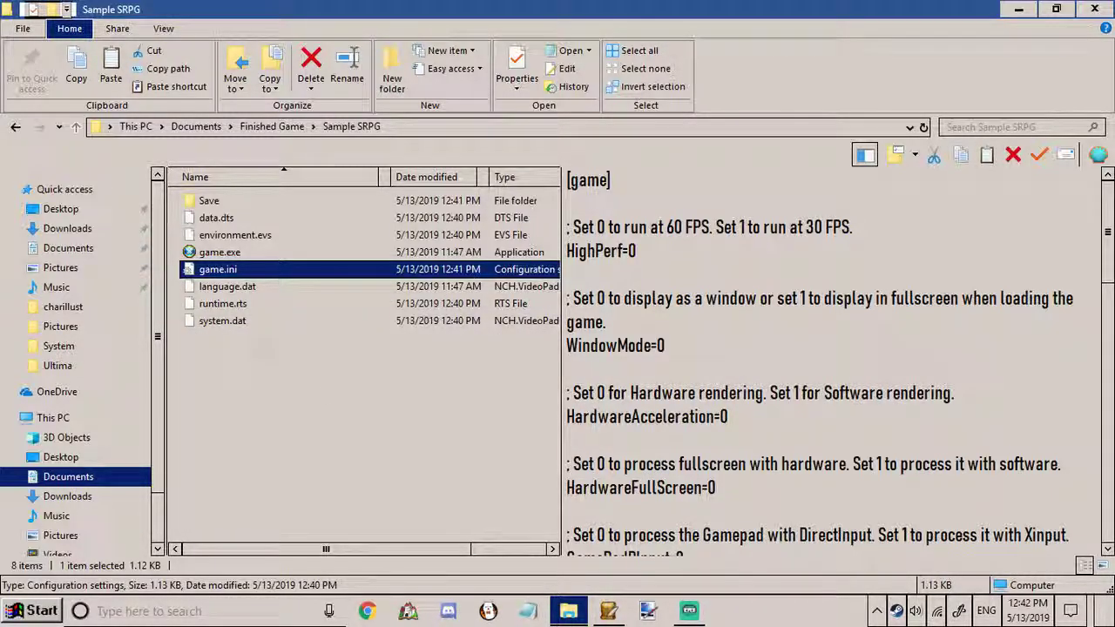
mouse_move(697, 613)
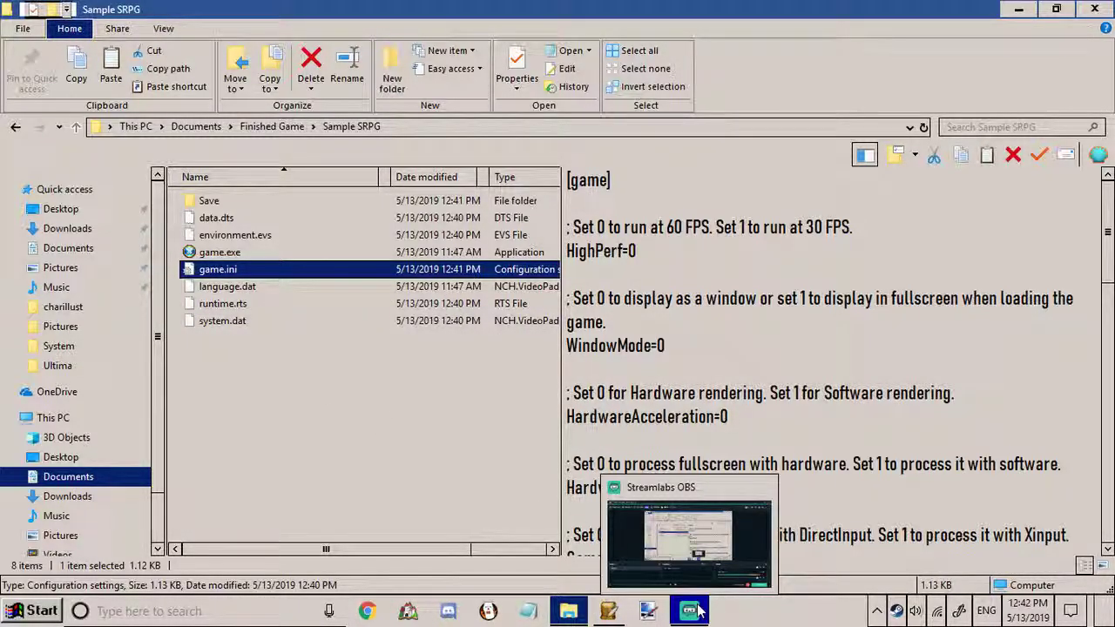
left_click(694, 612)
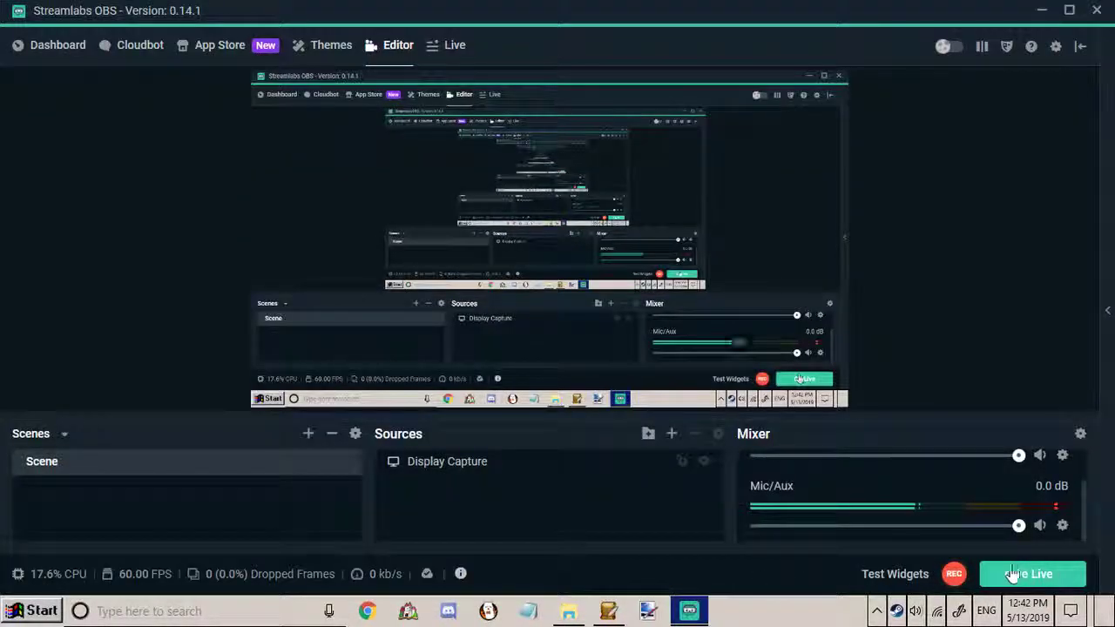